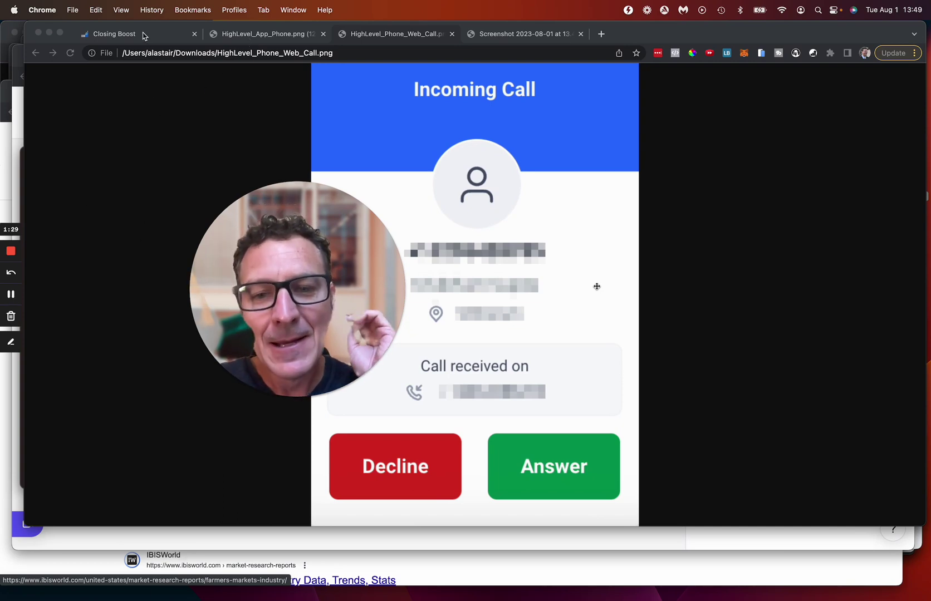
In HighLevel Settings > Labs, expand MyStaff V2's description: optimised UI, bug fixes, live 15 Aug 2023.
left_click(143, 35)
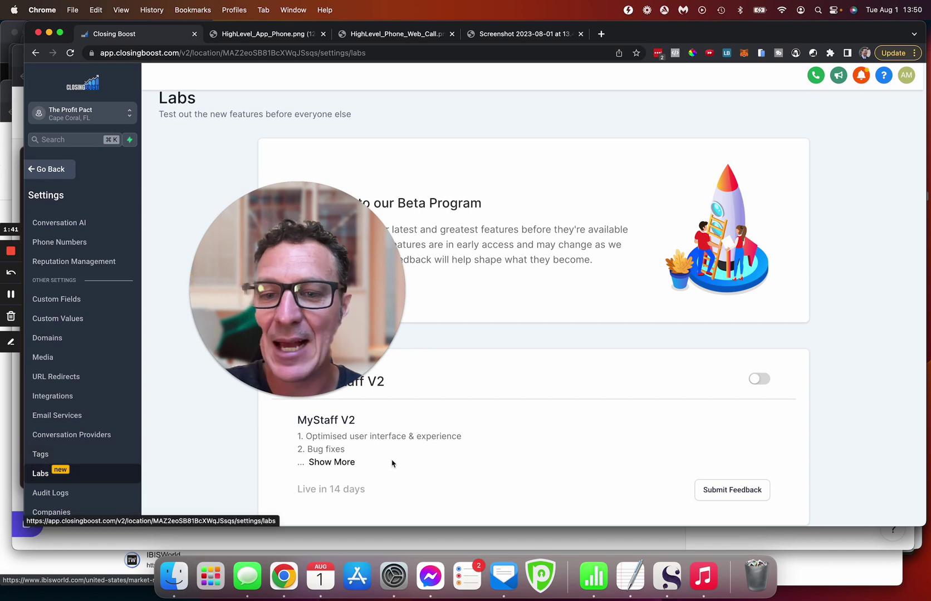
left_click(348, 463)
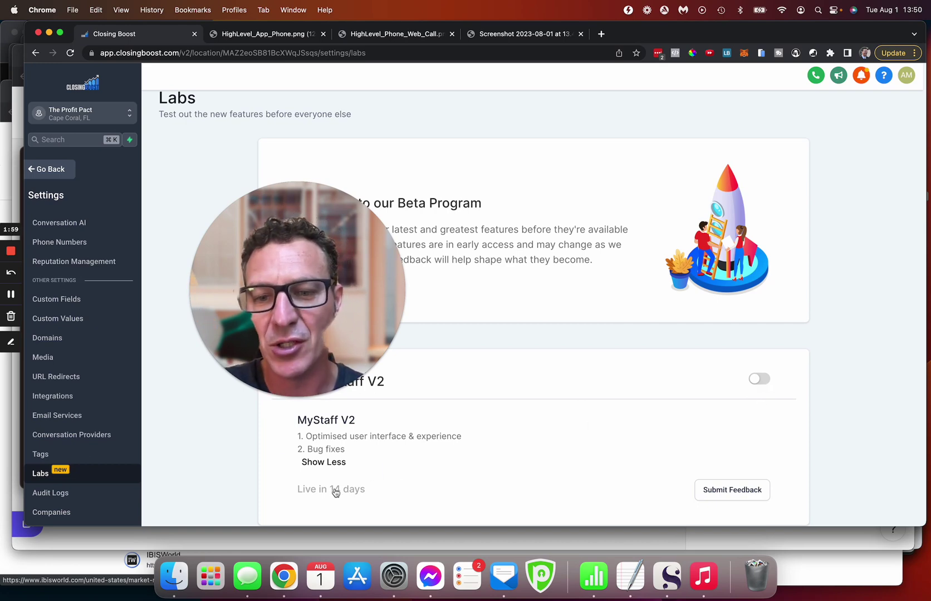
mouse_move(332, 494)
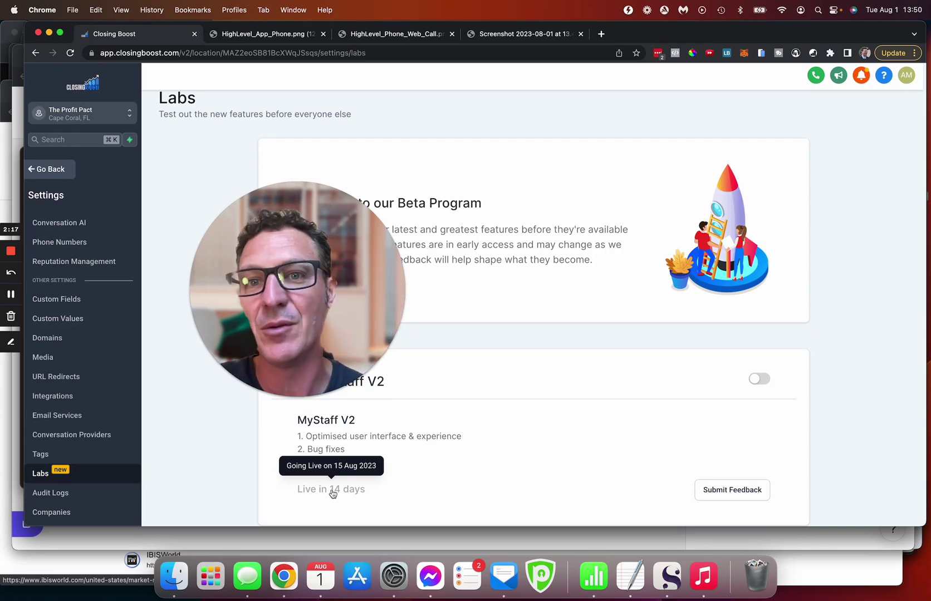
View the Team Management Call & Voicemail Settings screenshot with web-app and mobile-app forwarding unchecked.
left_click(523, 34)
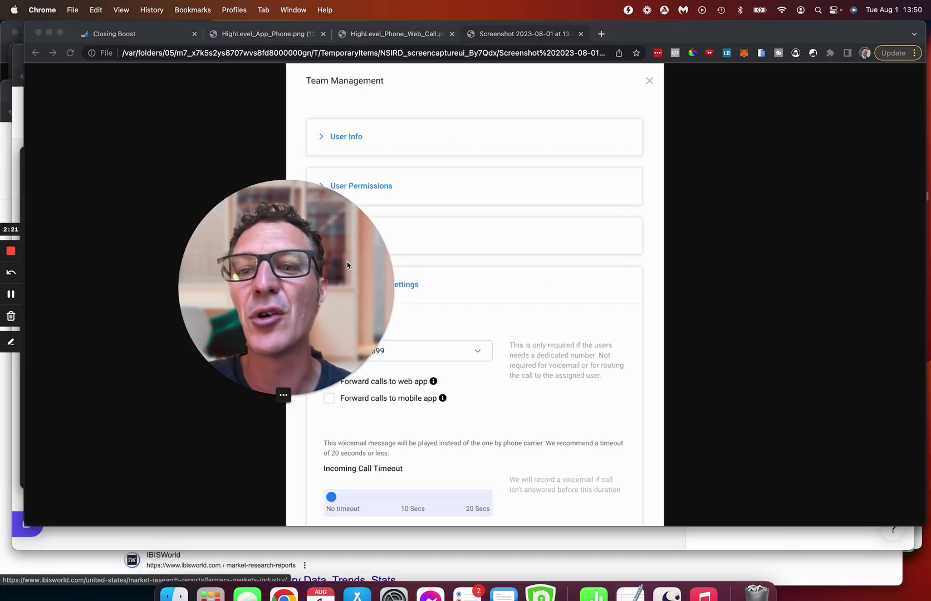
left_click_drag(348, 266, 273, 251)
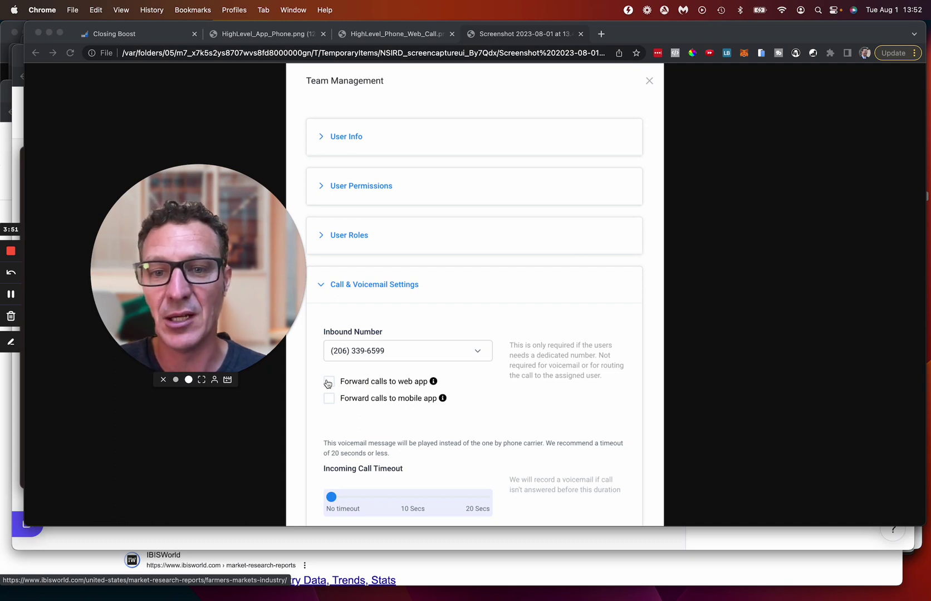
Show HighLevel_App_Phone.png, the iPhone contact call menu offering Lead Connector and WhatsApp.
left_click(377, 35)
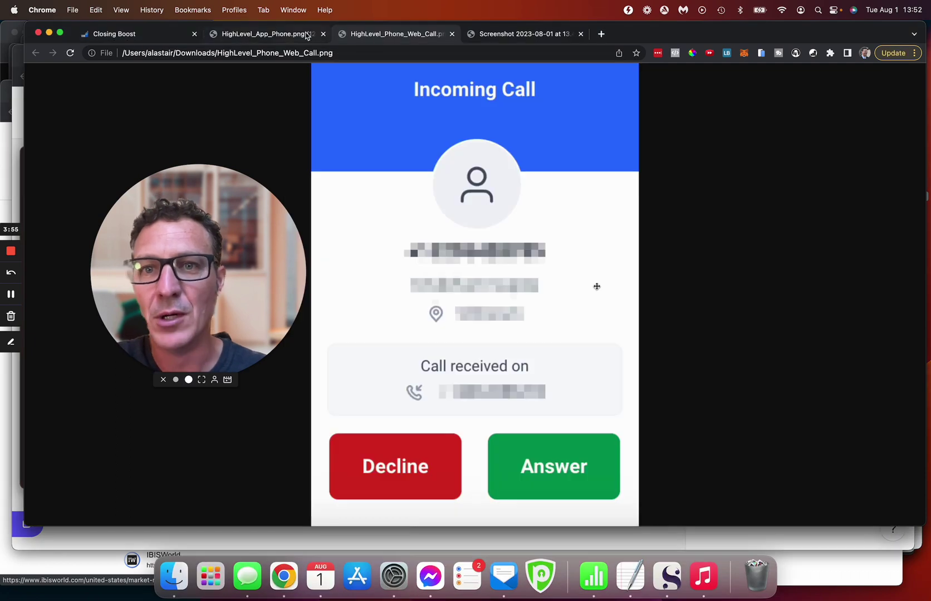
left_click(286, 34)
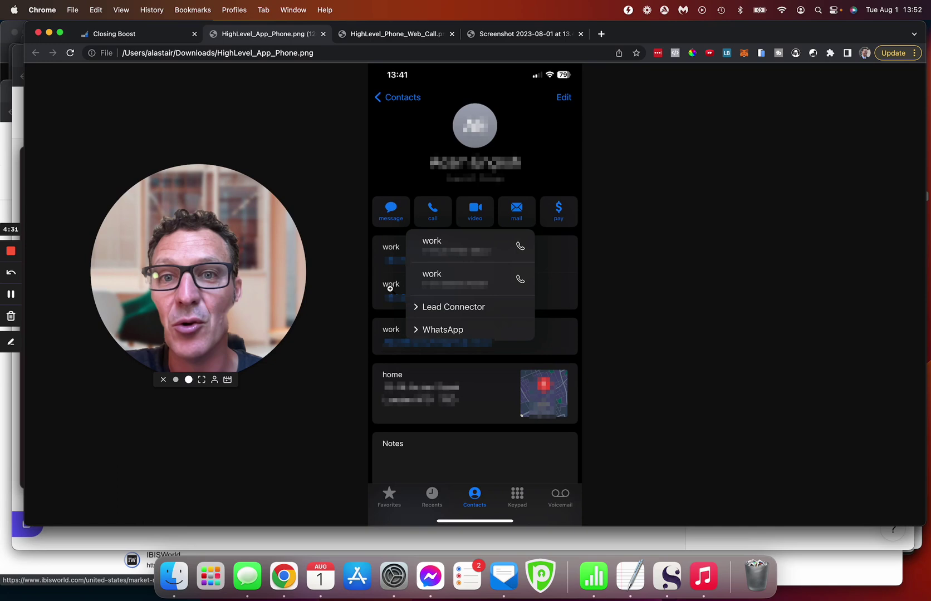
Return to HighLevel_Phone_Web_Call.png, the web app's incoming call screen with Decline and Answer.
left_click(396, 34)
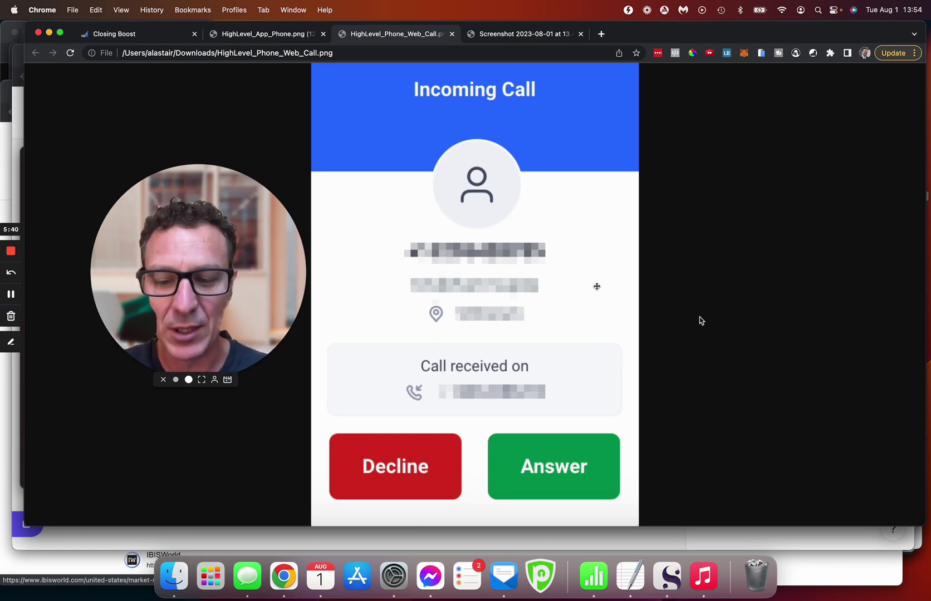
Load theprofitpact.com in a new tab and scroll through its SaaS course homepage and back up.
key("super+t")
type("theprofitpact")
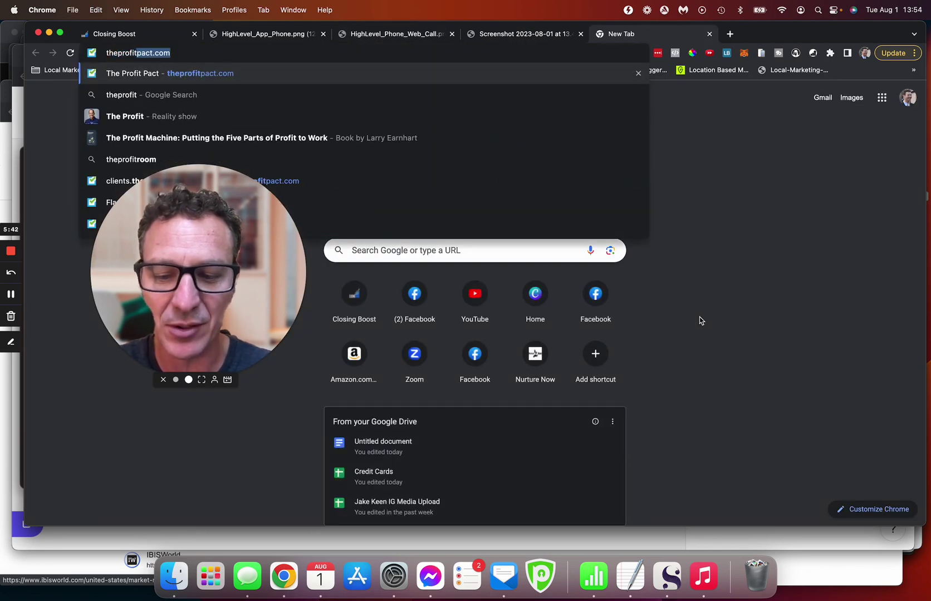
type(".com")
key("Return")
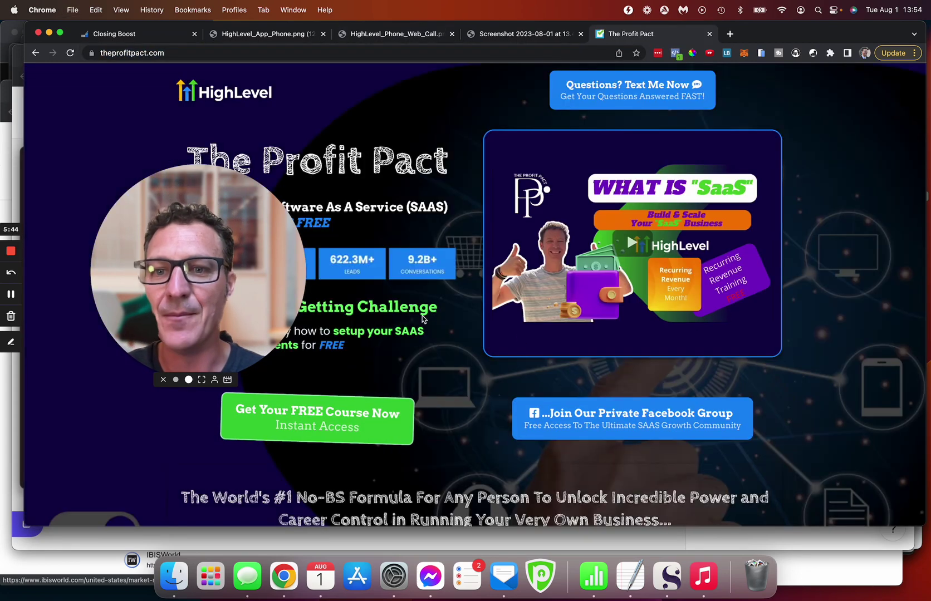
left_click_drag(225, 261, 479, 339)
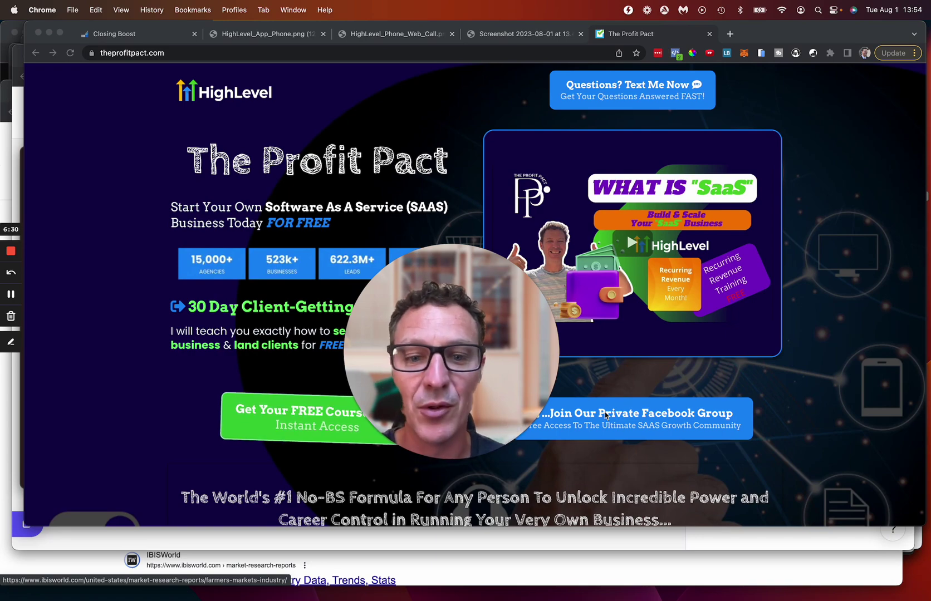
scroll(669, 447, "down", 20)
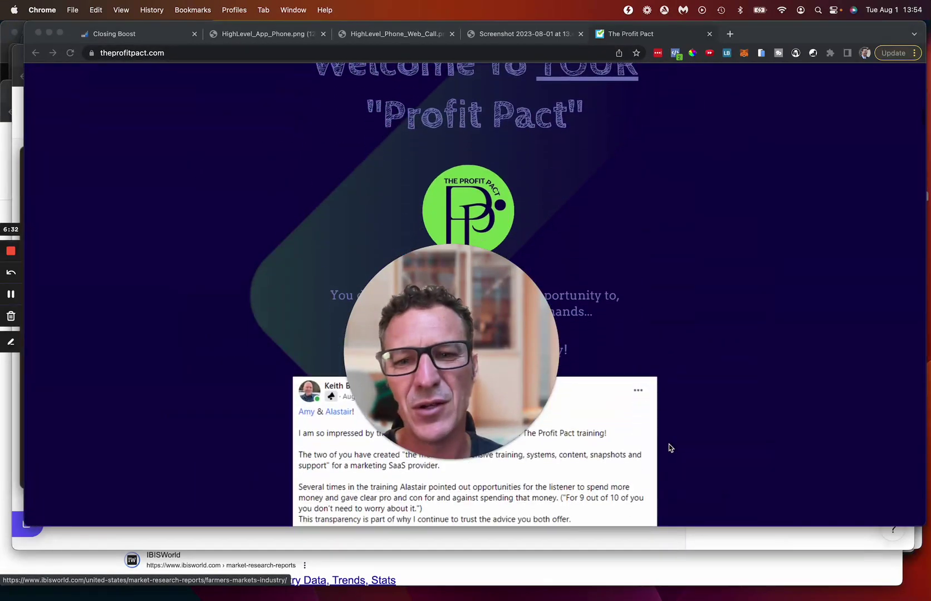
scroll(660, 372, "down", 10)
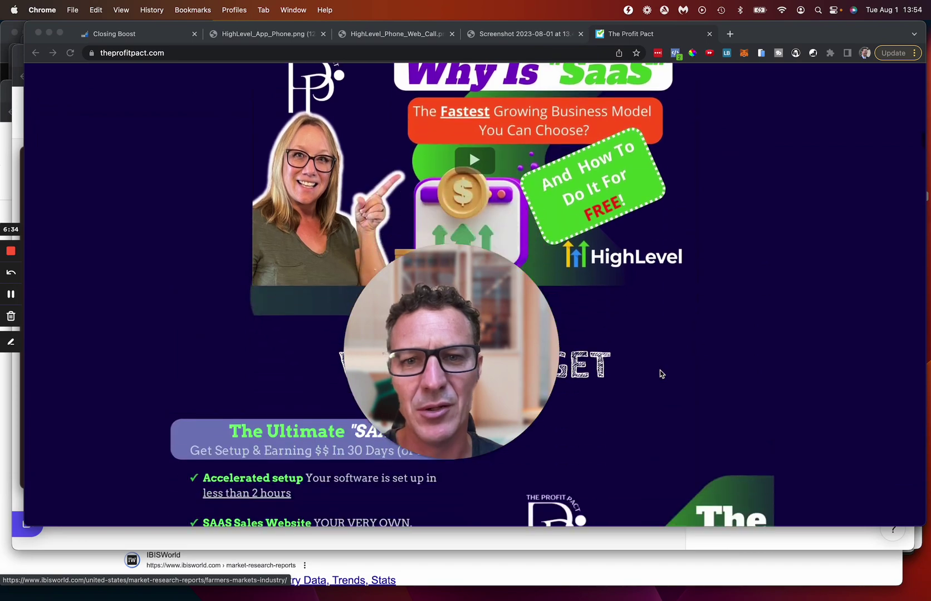
scroll(661, 373, "down", 4)
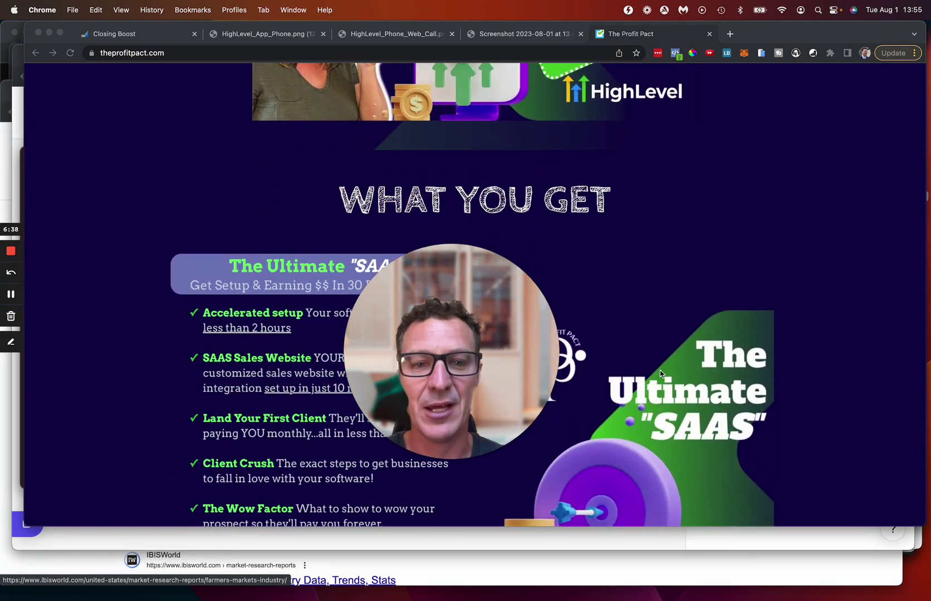
scroll(609, 442, "down", 15)
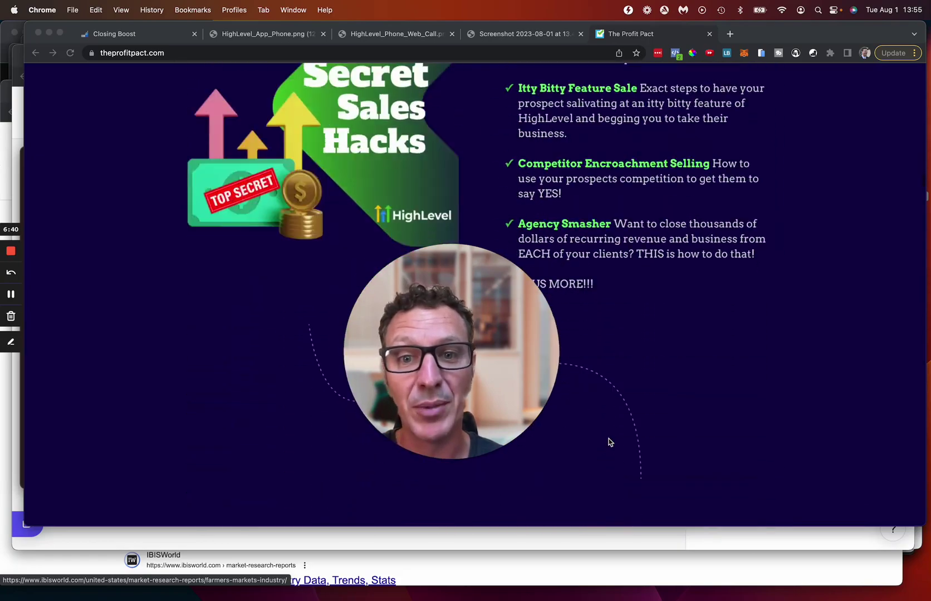
scroll(609, 442, "up", 15)
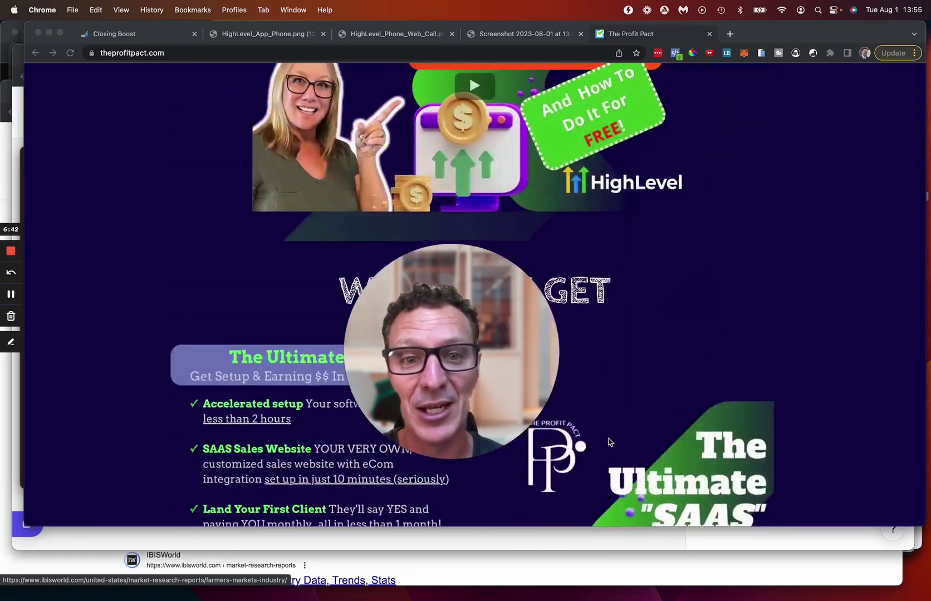
scroll(609, 442, "up", 5)
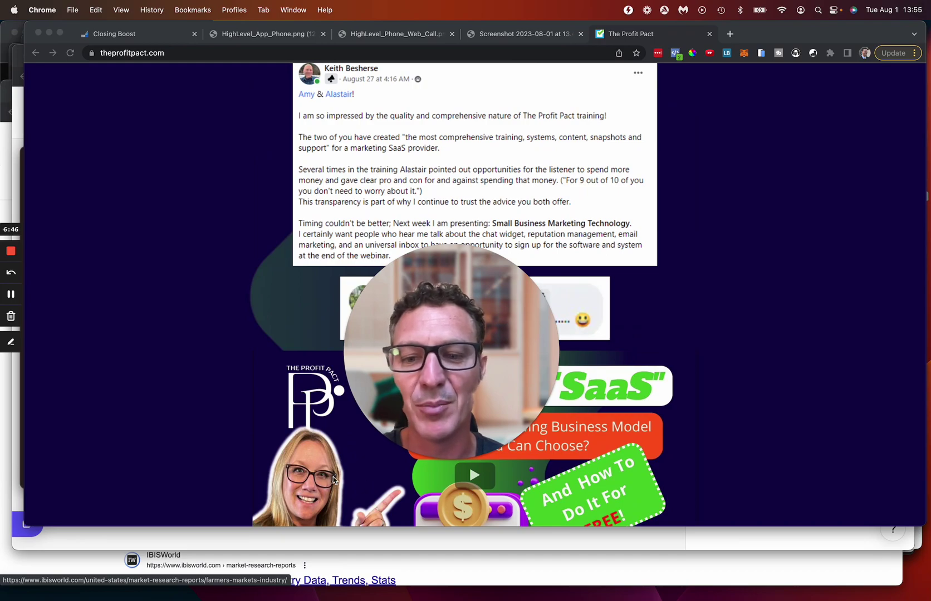
scroll(332, 478, "up", 10)
scroll(332, 479, "up", 15)
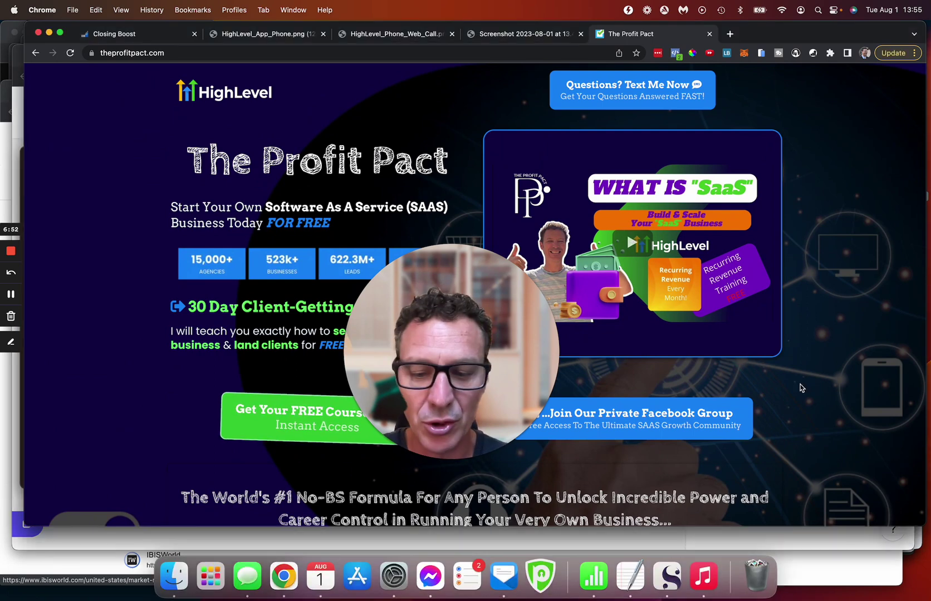
Load gohighlevel.com in a new tab and scroll down to its Capture New Leads section.
key("super+t")
type("gohighele")
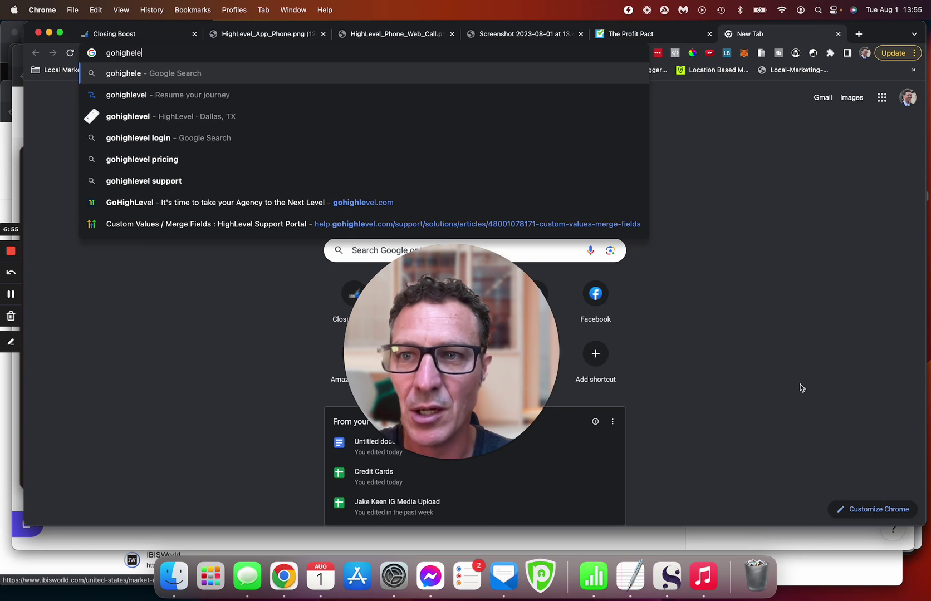
key("BackSpace")
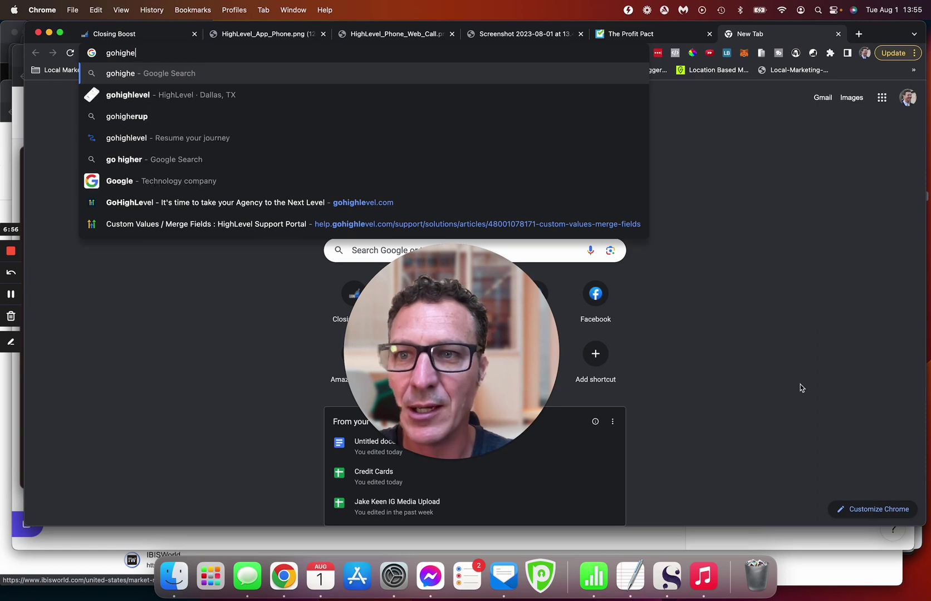
type("ve")
key("BackSpace")
key("BackSpace")
key("BackSpace")
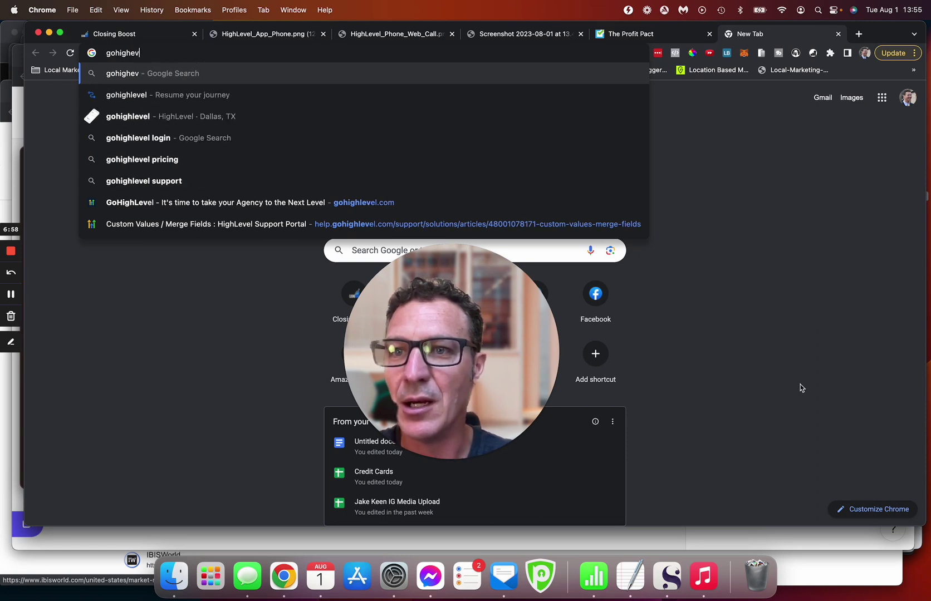
type("level.")
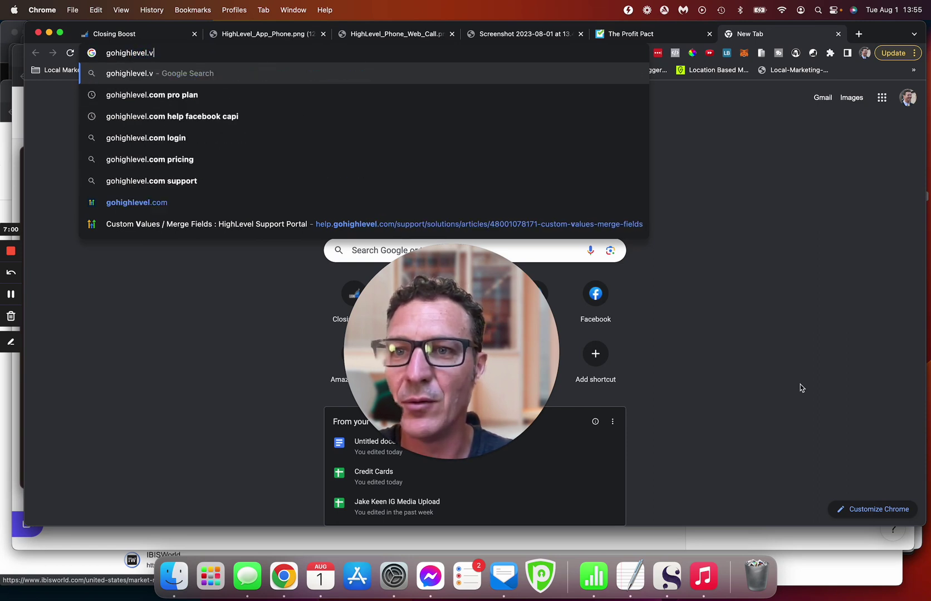
type("co")
key("Return")
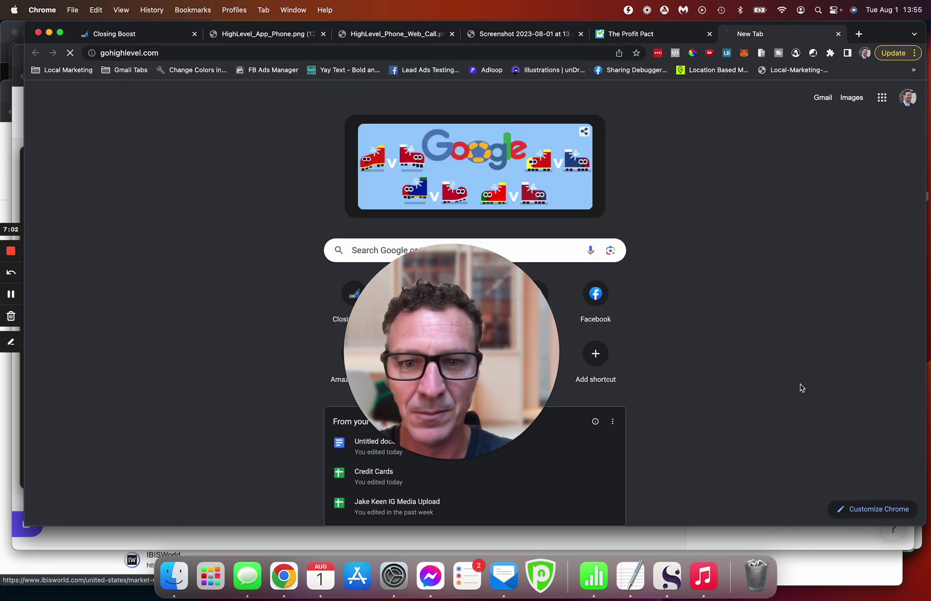
left_click_drag(490, 341, 346, 299)
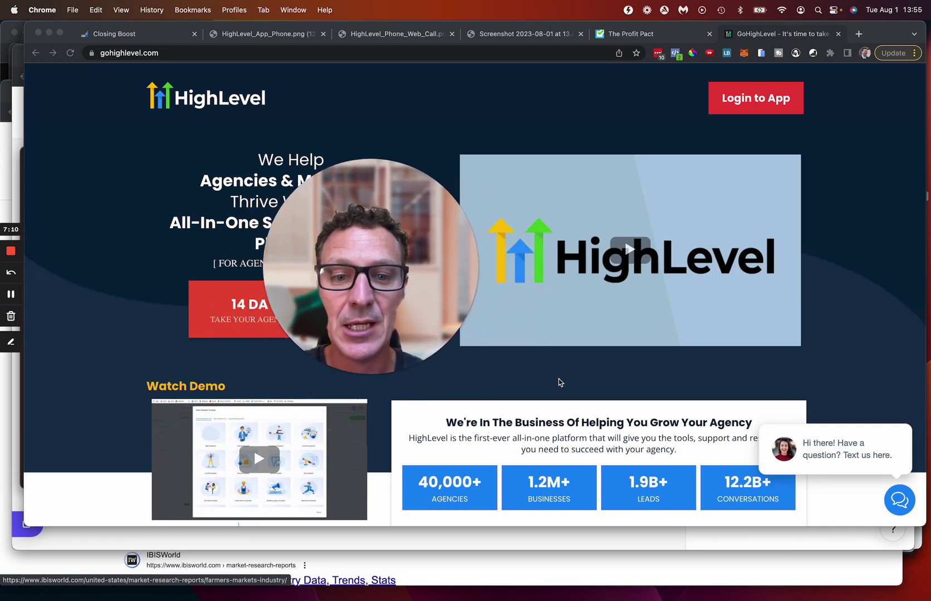
scroll(558, 381, "down", 10)
scroll(558, 382, "down", 1)
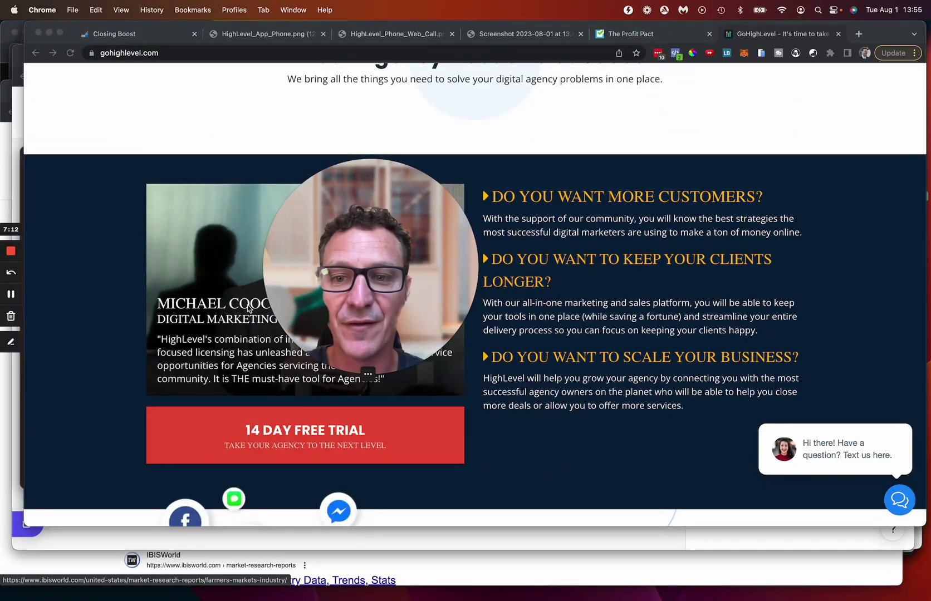
scroll(619, 365, "down", 10)
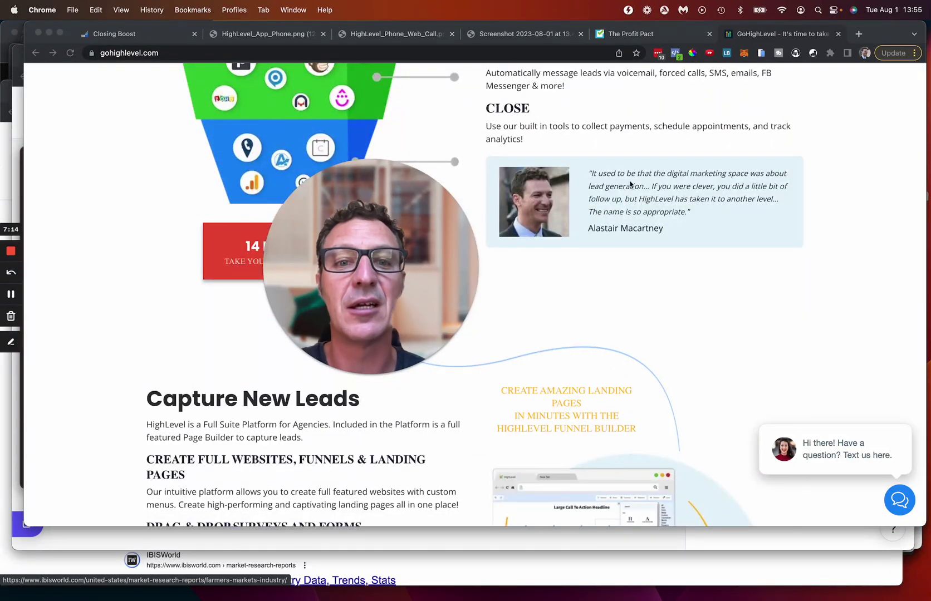